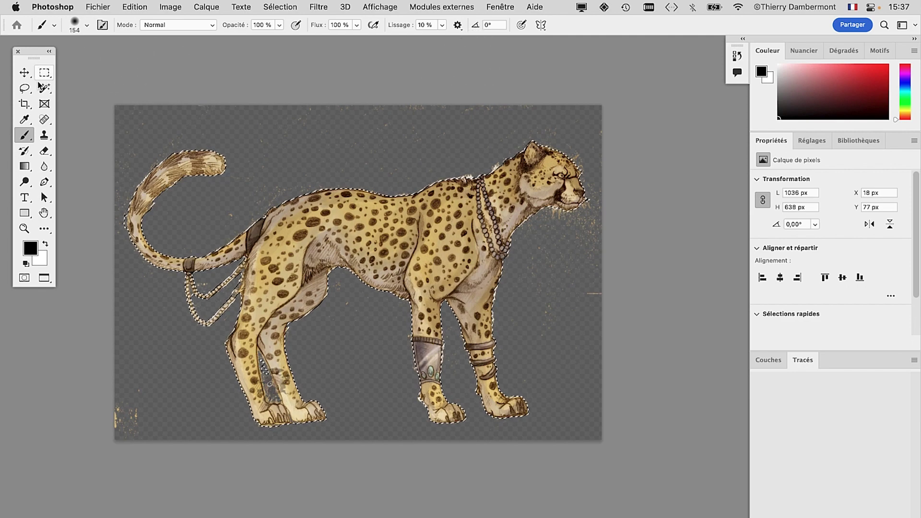
Select the Move tool and shift the toolbox panel slightly left.
left_click(27, 72)
left_click_drag(34, 58, 30, 56)
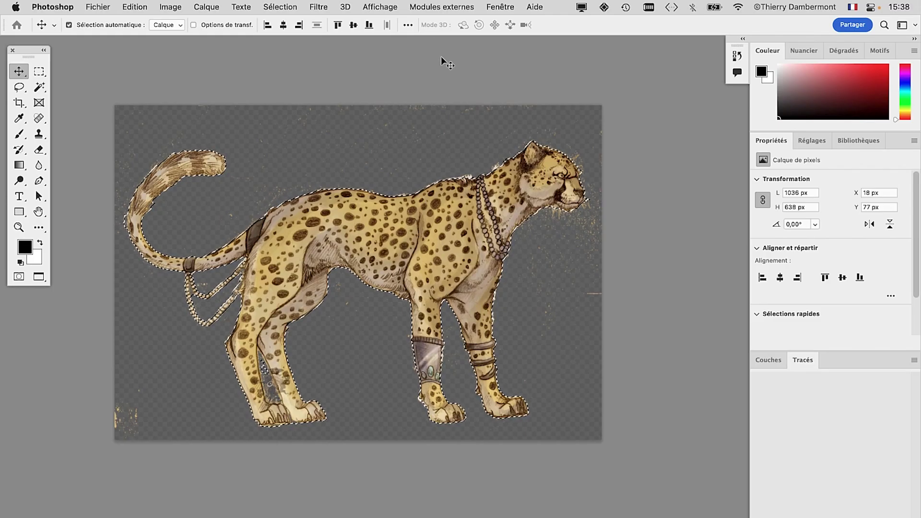
Save the cheetah selection as a new channel with Mémoriser la sélection.
scroll(401, 62, "right", 3)
left_click(284, 5)
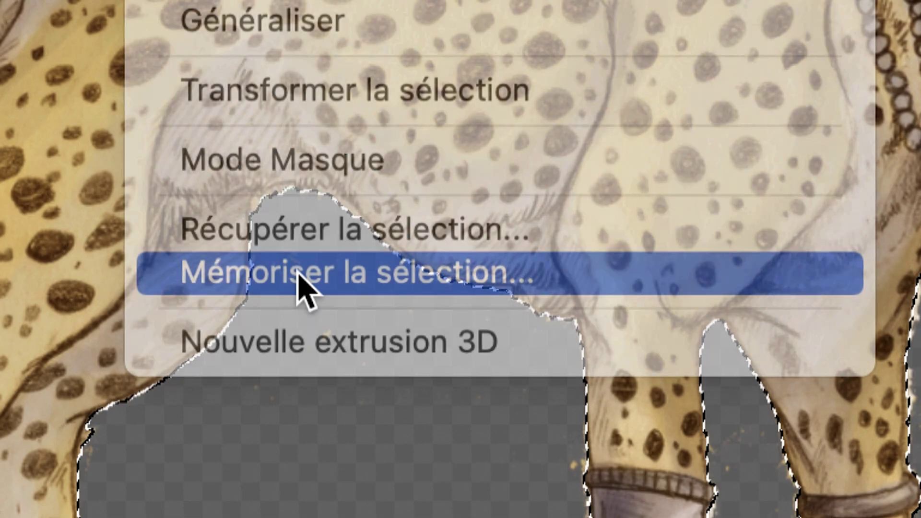
left_click(302, 281)
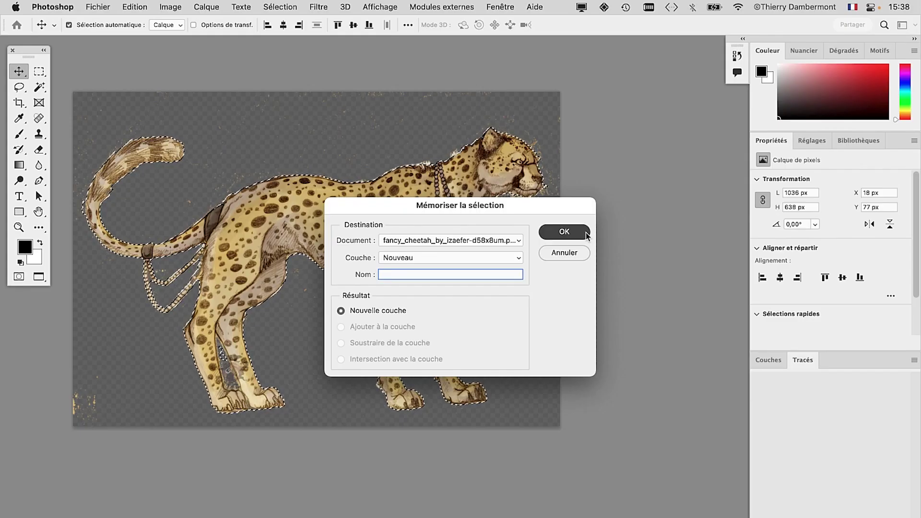
left_click(585, 233)
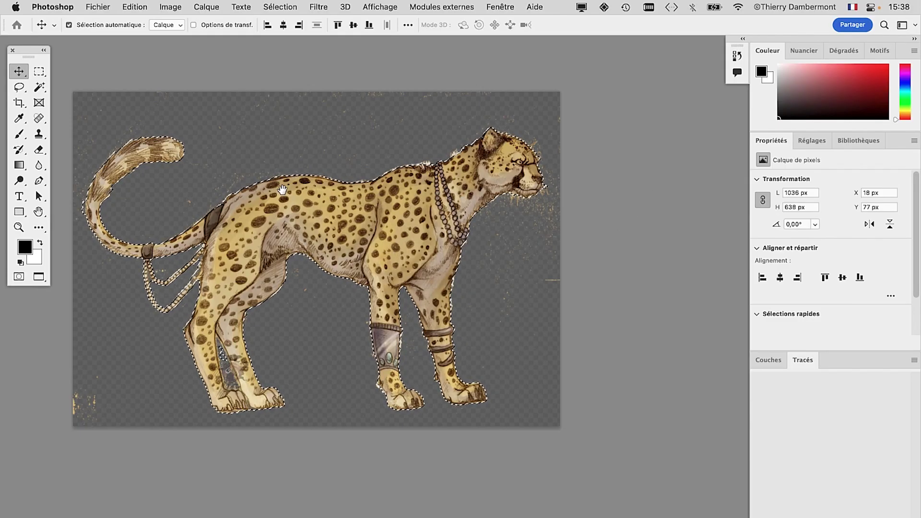
Deselect the cheetah outline with Sélection > Désélectionner.
scroll(384, 120, "down", 2)
left_click(280, 7)
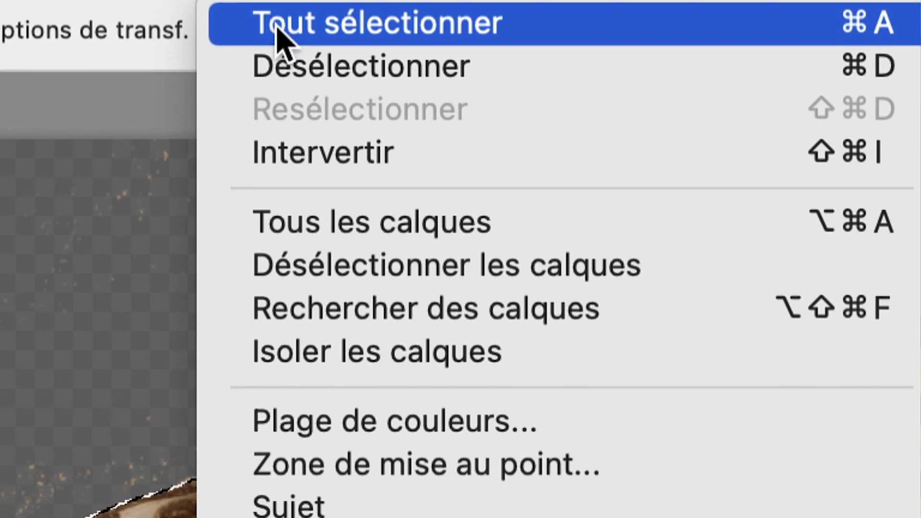
left_click(284, 39)
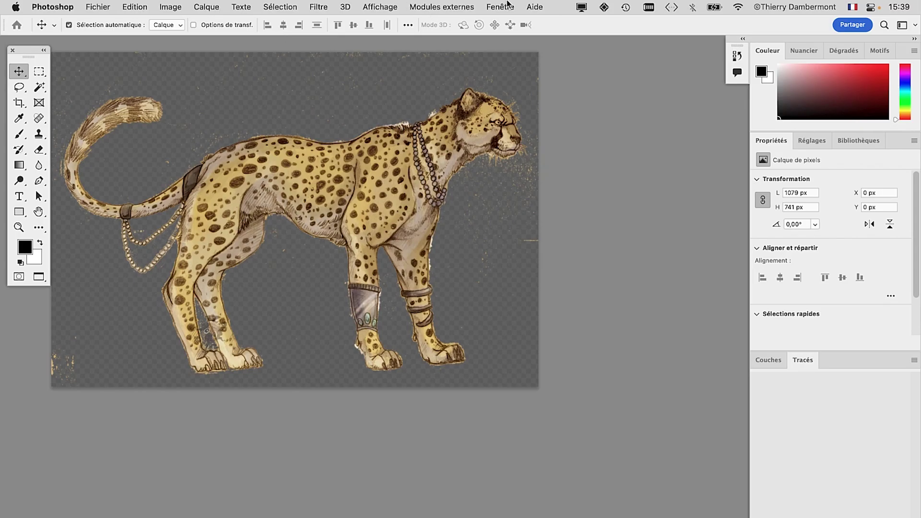
Float and enlarge the Couches panel beside the canvas, then make Alpha 1 visible.
left_click(507, 5)
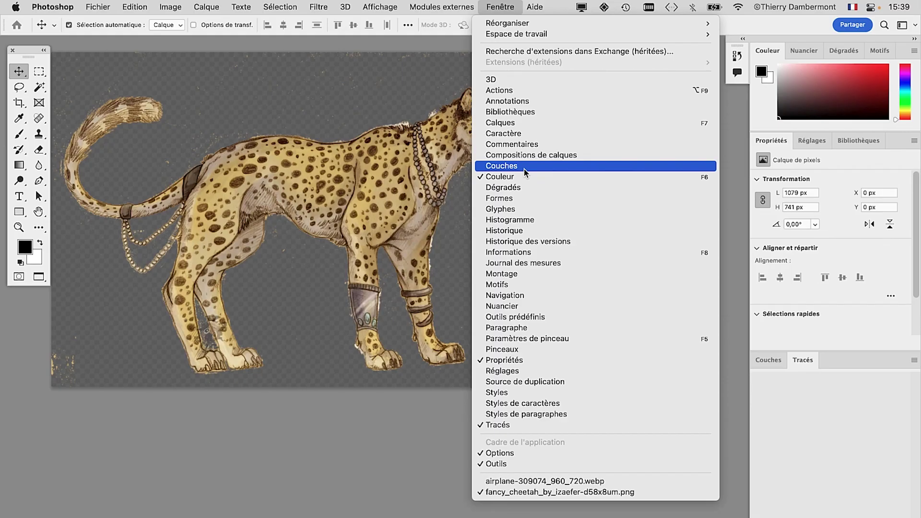
left_click(526, 172)
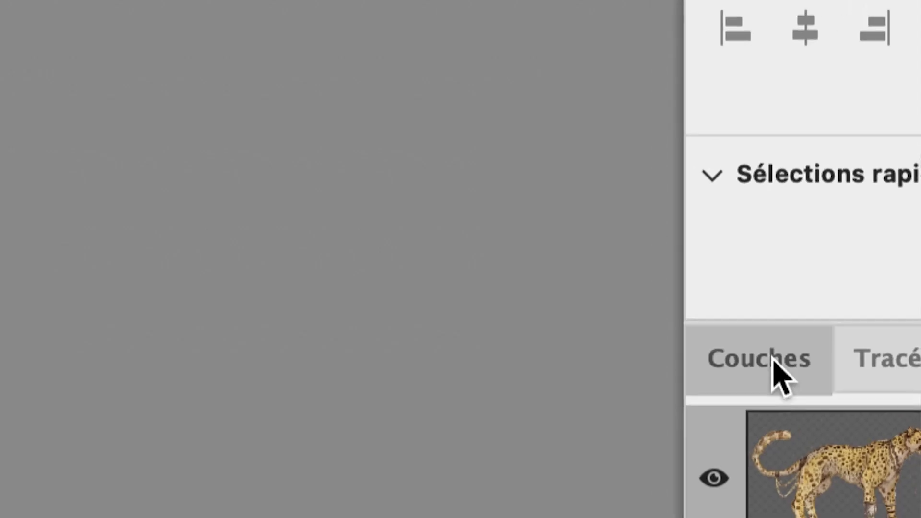
left_click_drag(779, 379, 607, 235)
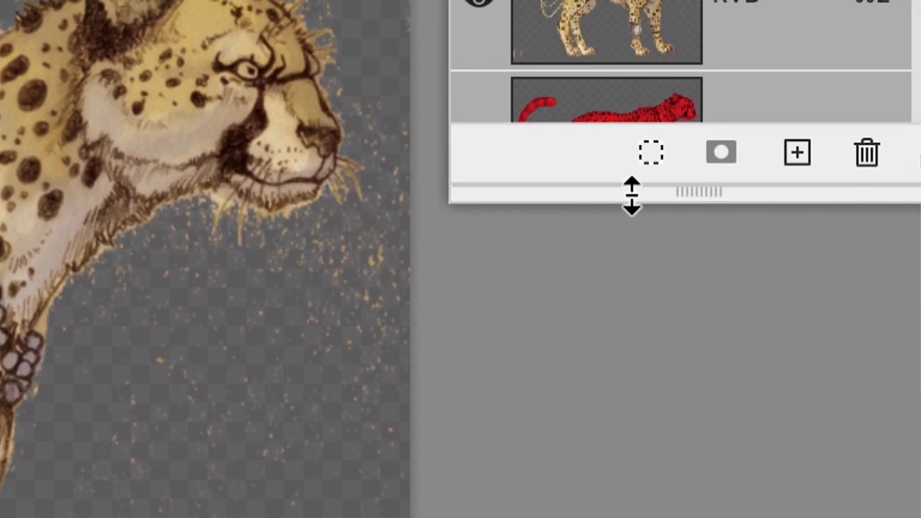
left_click_drag(705, 183, 636, 331)
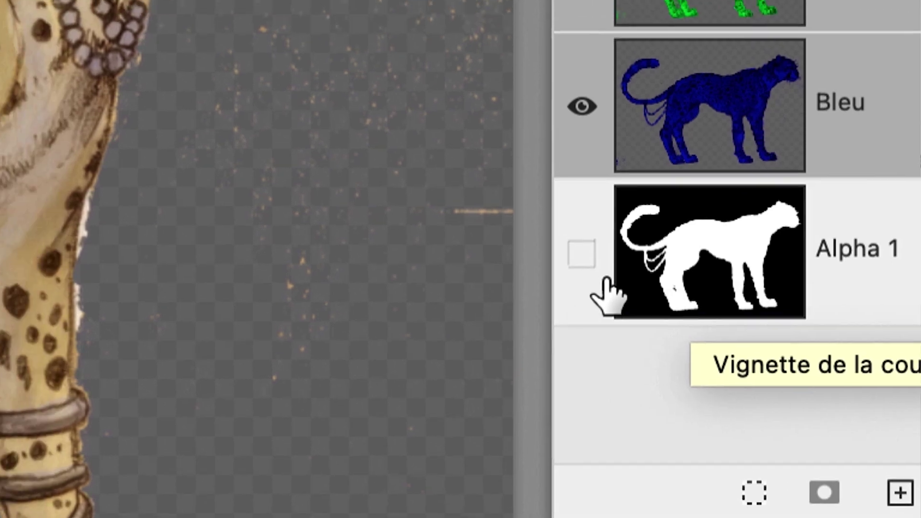
left_click(512, 236)
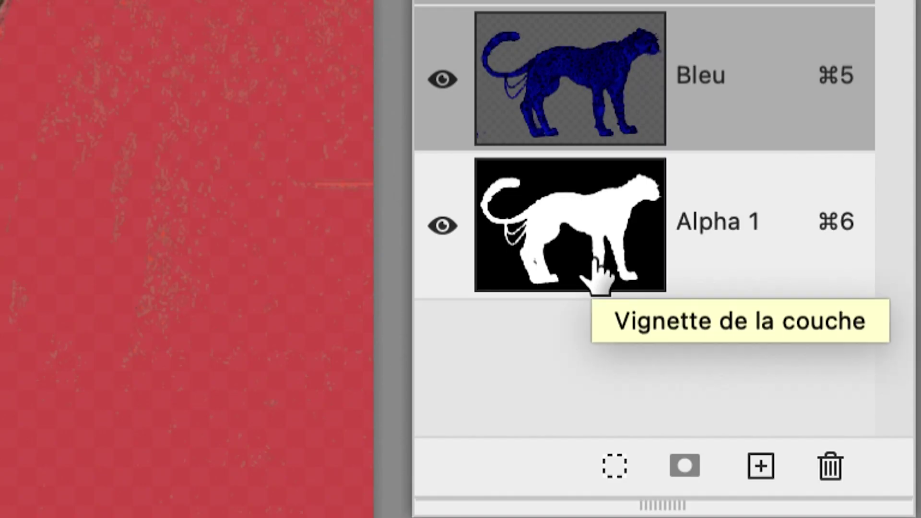
Change the Alpha 1 channel's overlay colour to green in Options de couche.
left_click(594, 254)
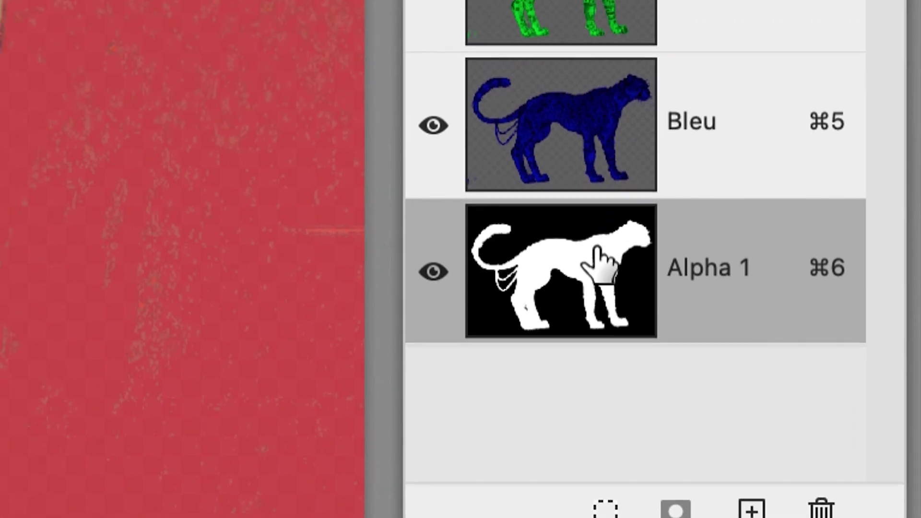
double_click(594, 261)
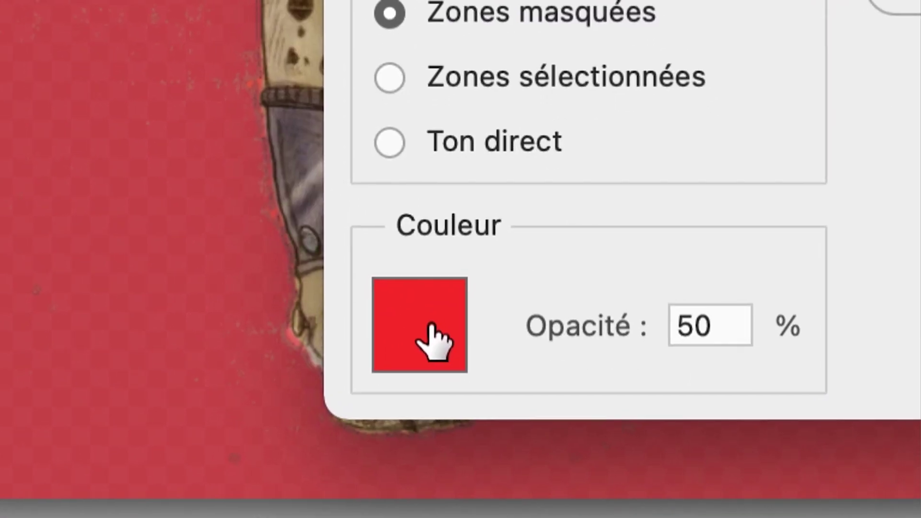
left_click(432, 336)
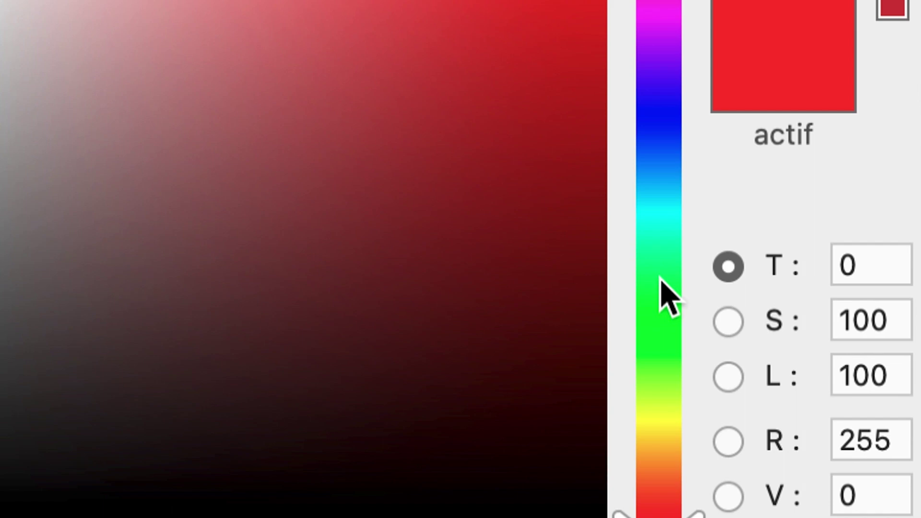
left_click(663, 288)
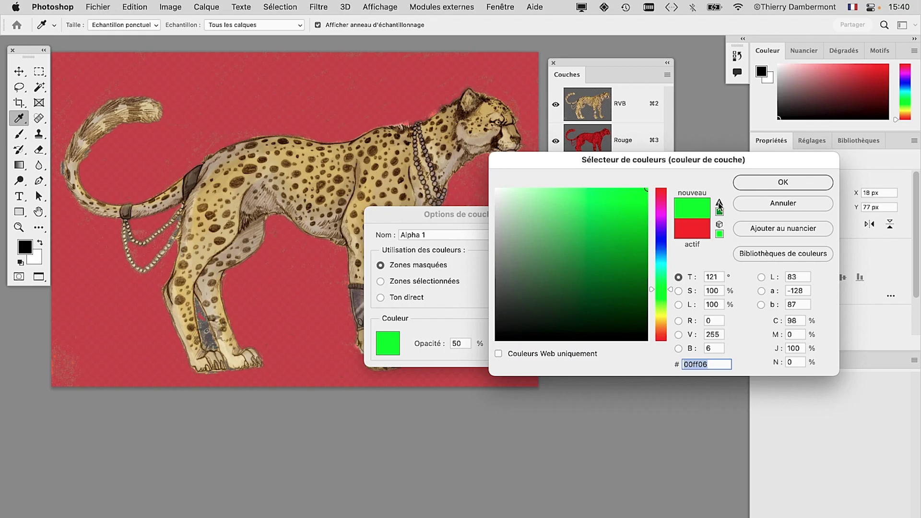
left_click(783, 183)
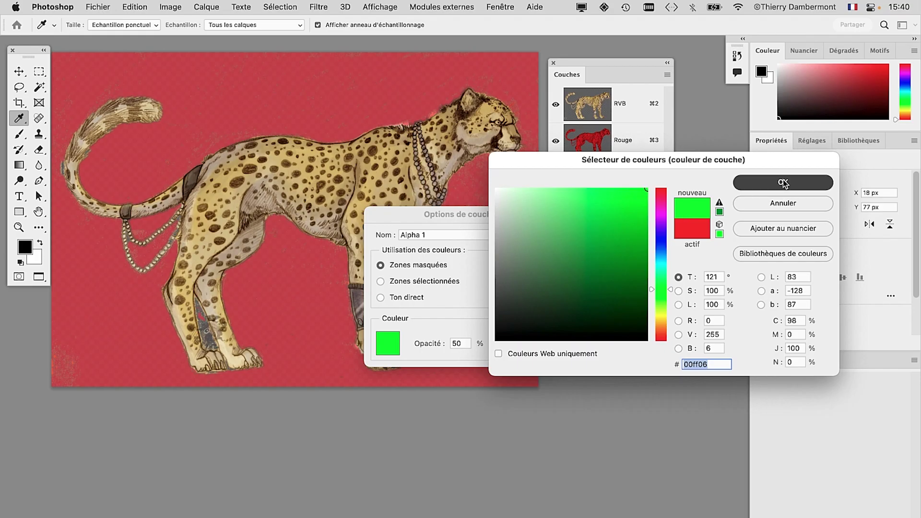
left_click(525, 237)
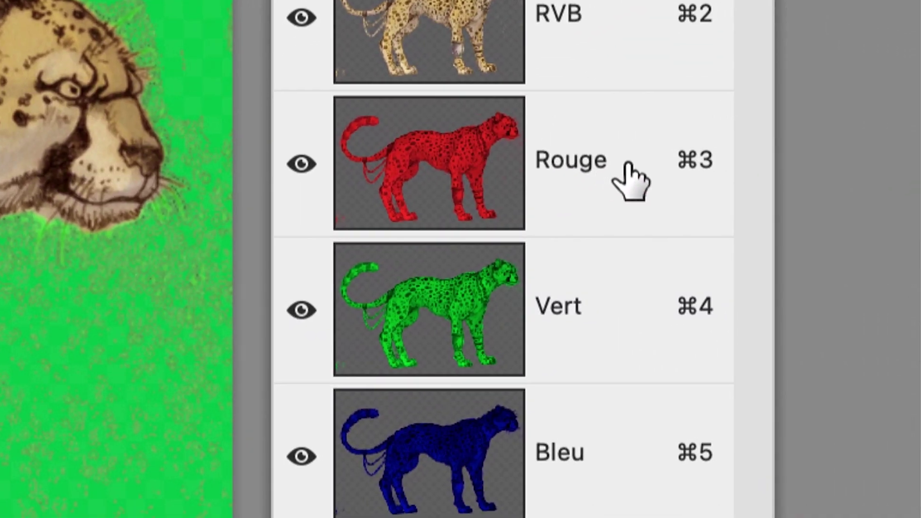
Turn off 'Afficher les couches en couleurs' in the Interface preferences.
left_click_drag(636, 142, 573, 105)
left_click(69, 8)
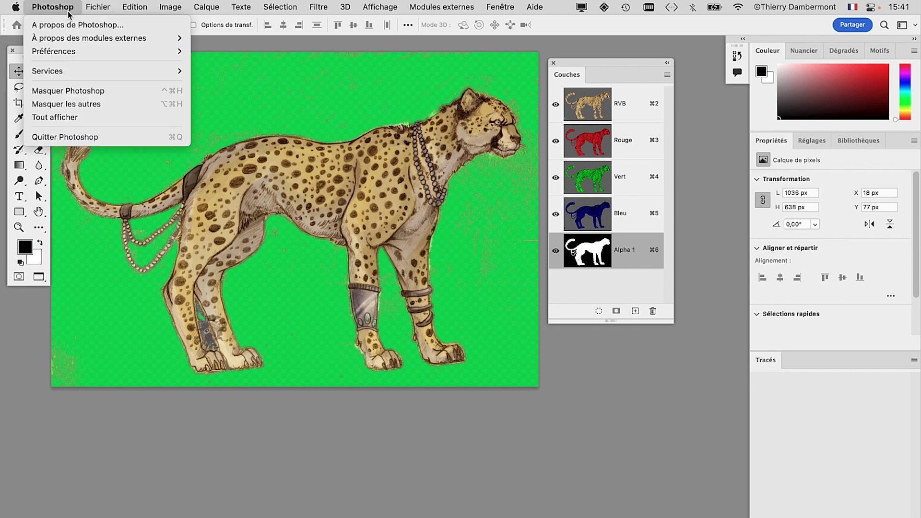
mouse_move(54, 51)
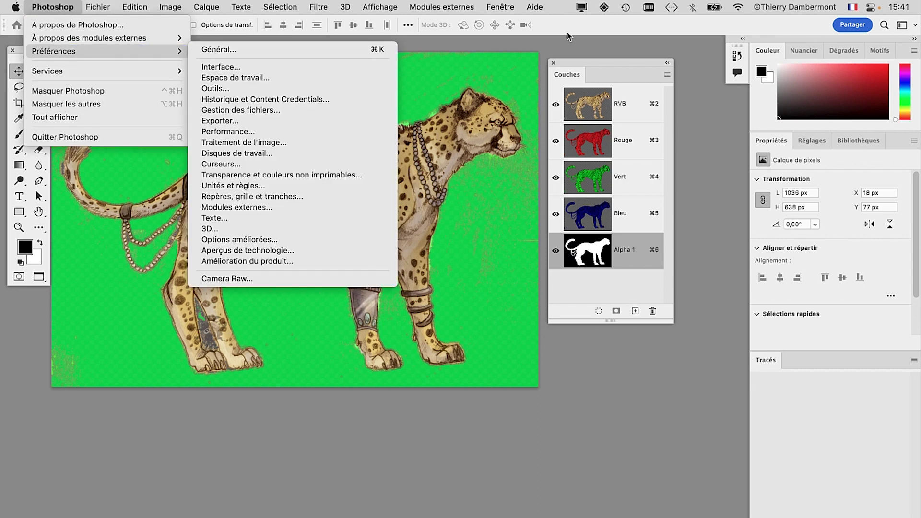
left_click(587, 64)
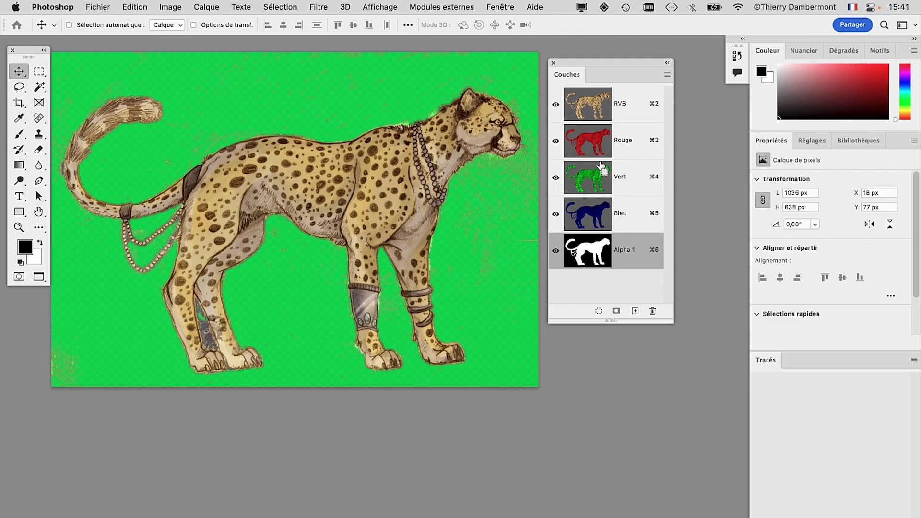
left_click(53, 6)
mouse_move(53, 51)
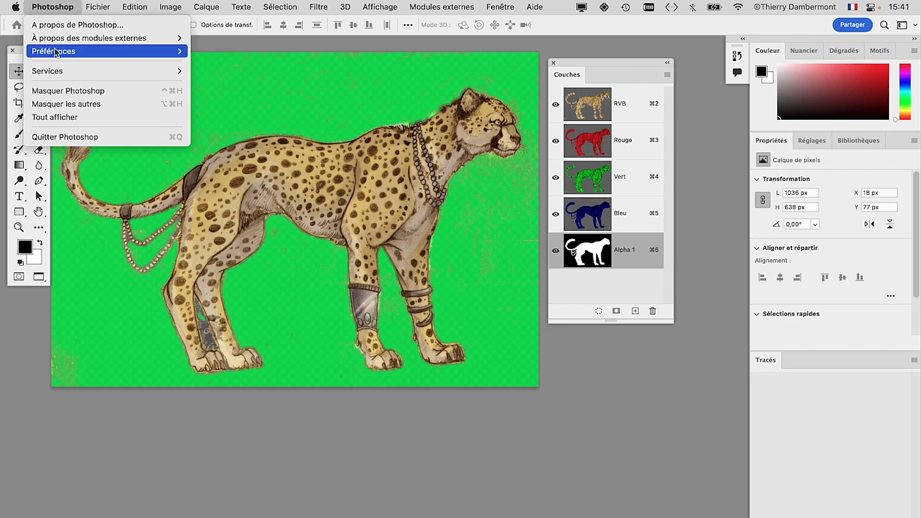
left_click(226, 50)
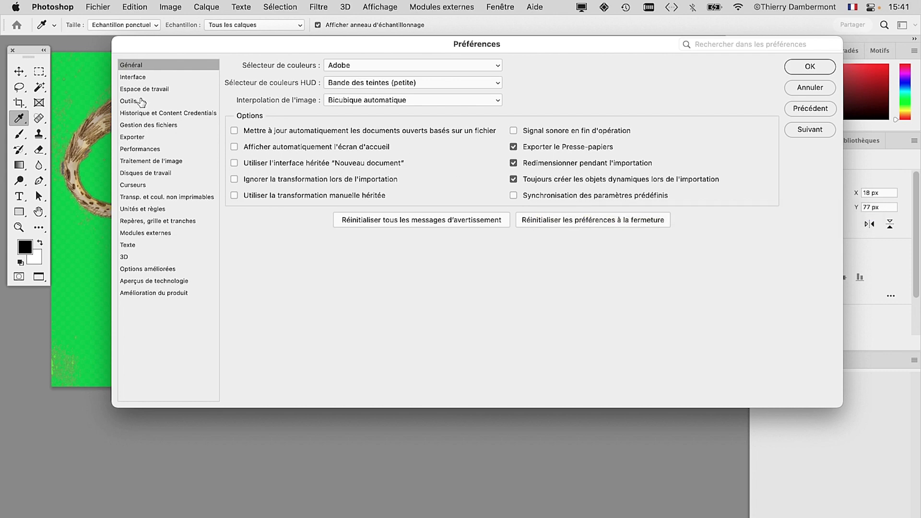
left_click(139, 78)
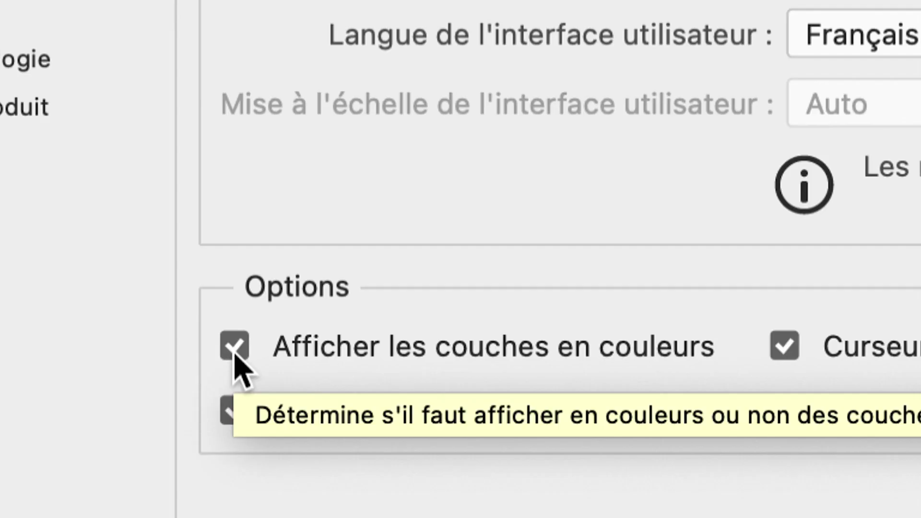
left_click(235, 355)
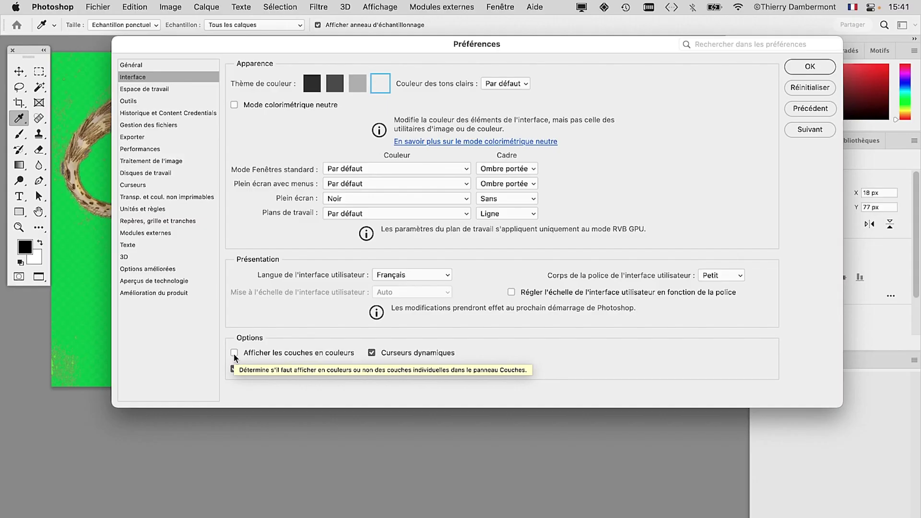
left_click(800, 68)
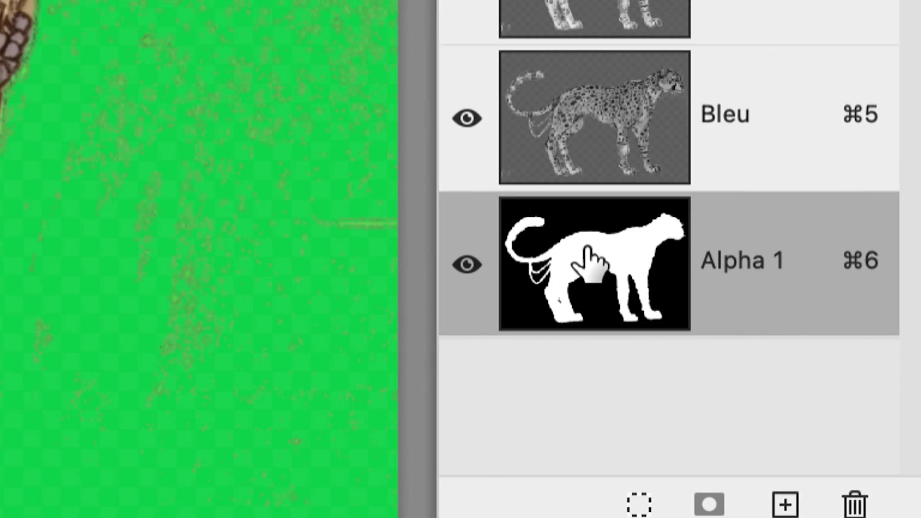
Show Alpha 1 as a 50% green overlay on the colour channels and widen the Couches panel.
double_click(586, 261)
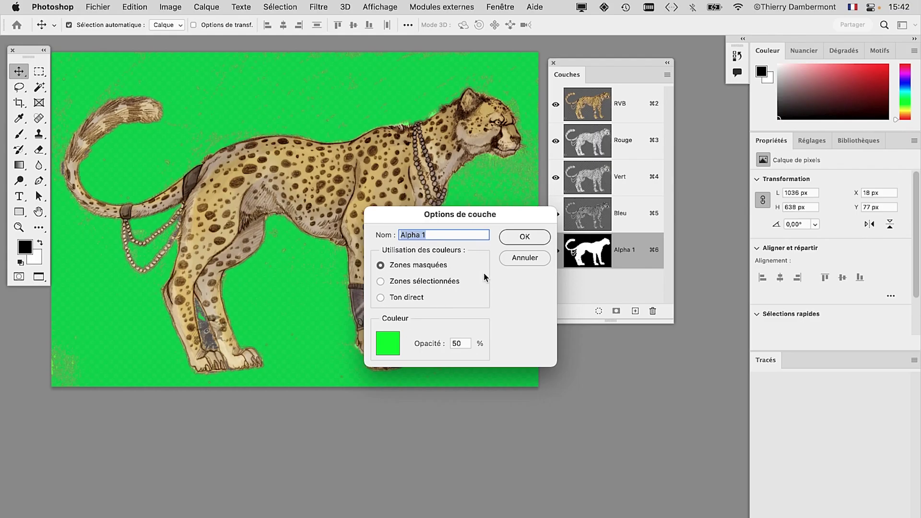
left_click(523, 237)
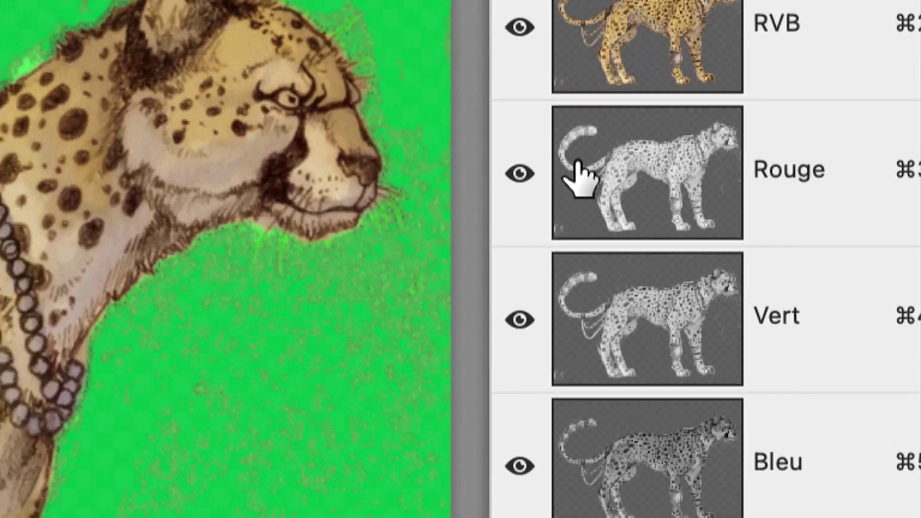
left_click(566, 139)
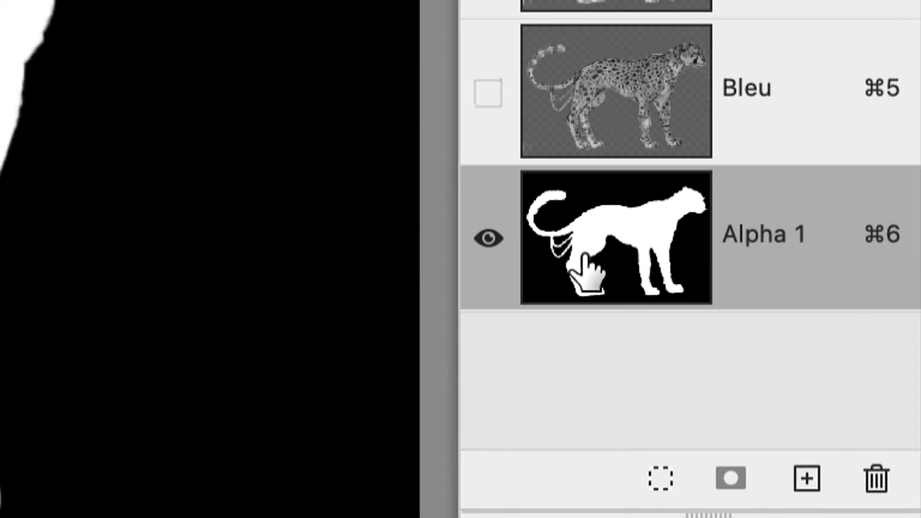
left_click_drag(488, 92, 566, 168)
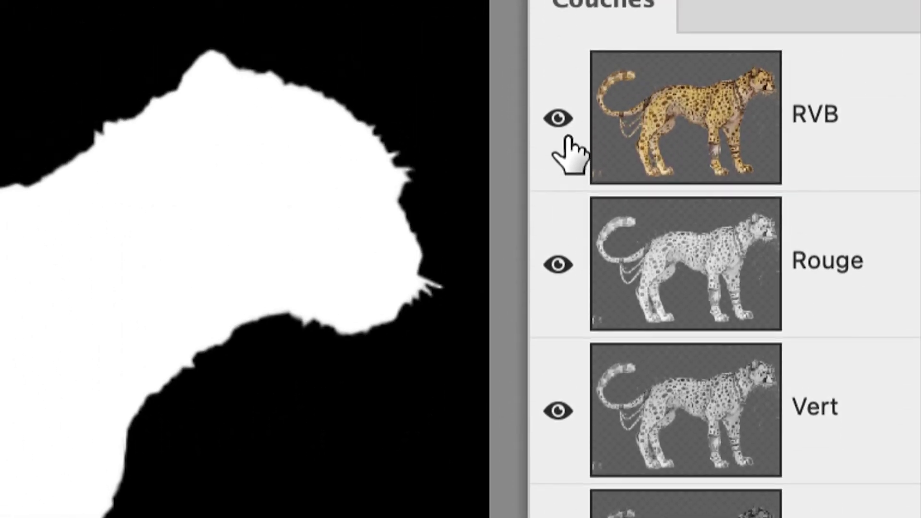
left_click(564, 19)
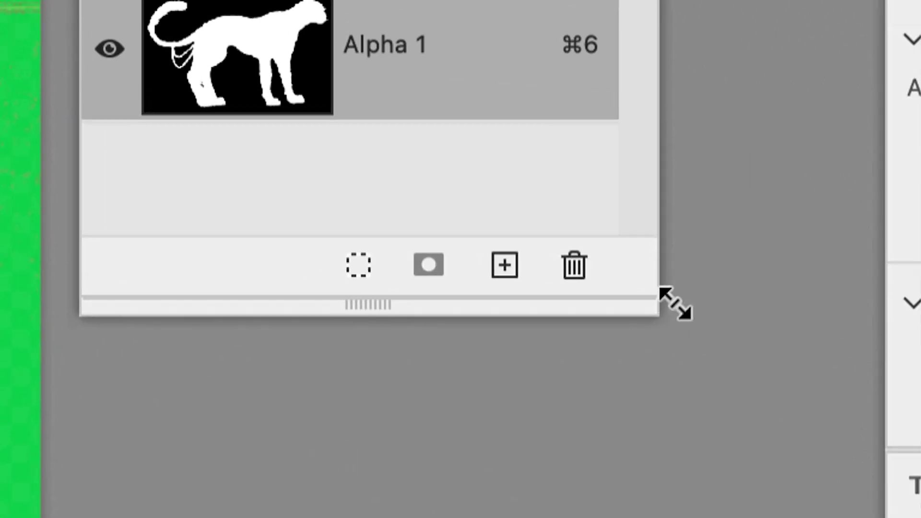
left_click_drag(656, 309, 734, 294)
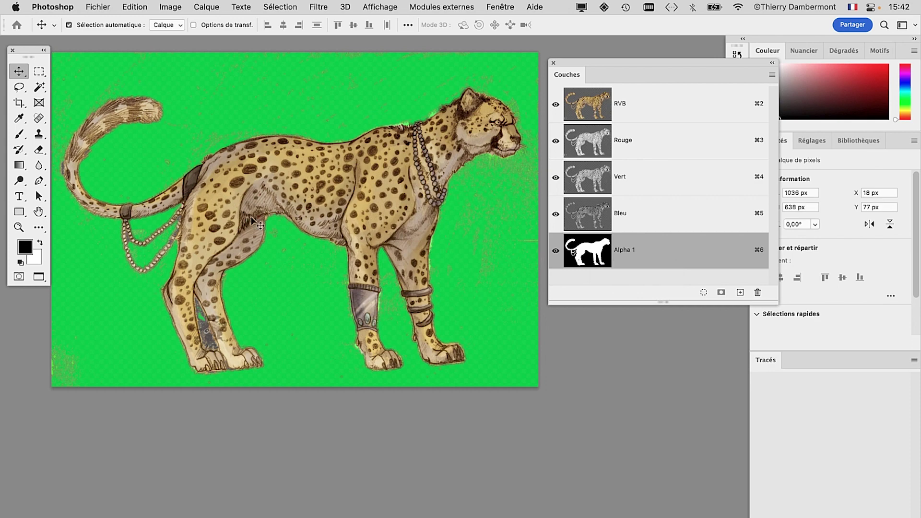
Zoom in on the cheetah's tail chain and nudge the toolbox slightly right.
scroll(108, 226, "up", 3)
scroll(107, 225, "up", 2)
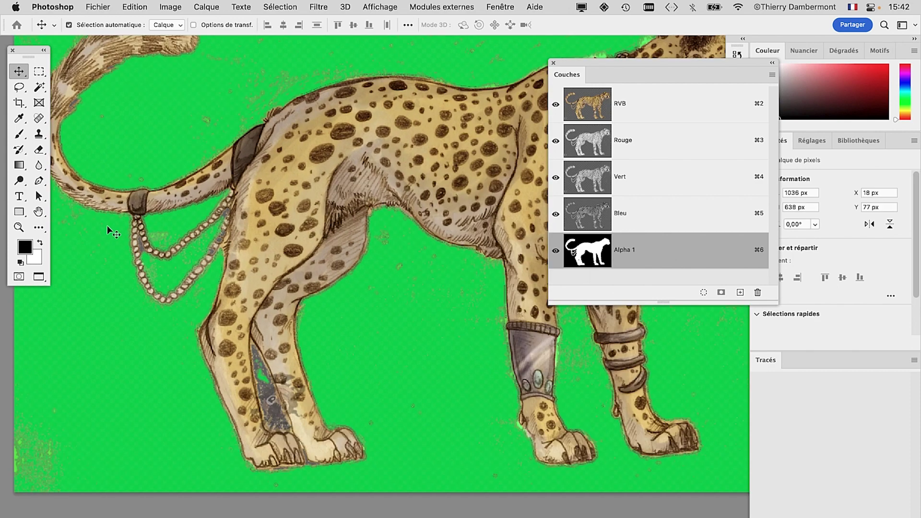
scroll(107, 226, "up", 2)
scroll(107, 227, "up", 2)
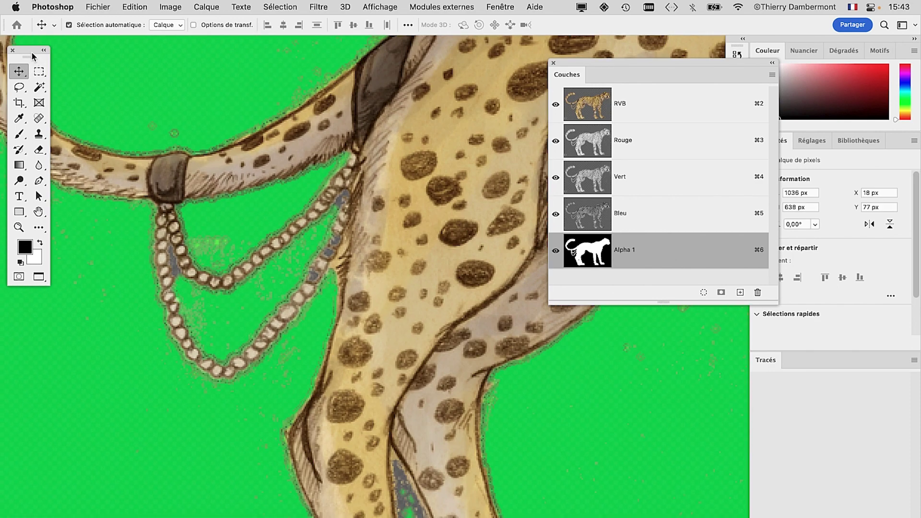
left_click_drag(29, 56, 51, 60)
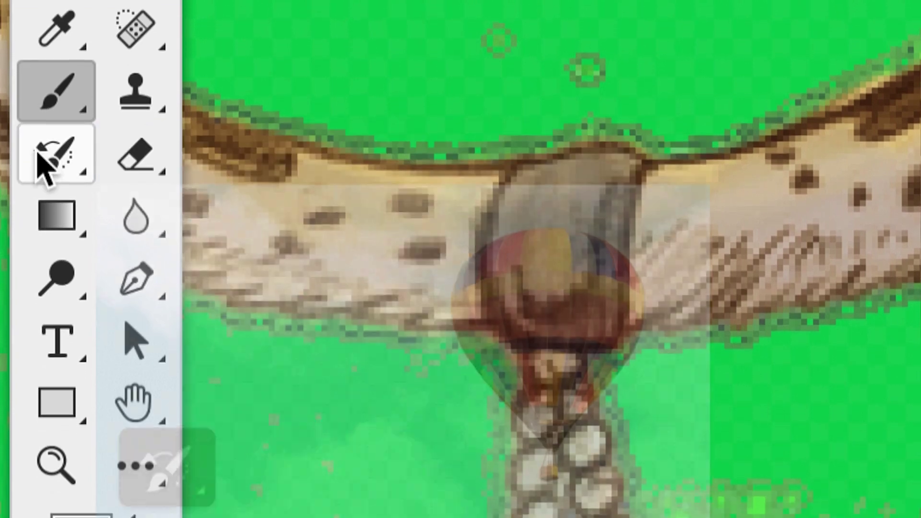
Select the Brush tool (B) from the History Brush tool group.
left_click(42, 155)
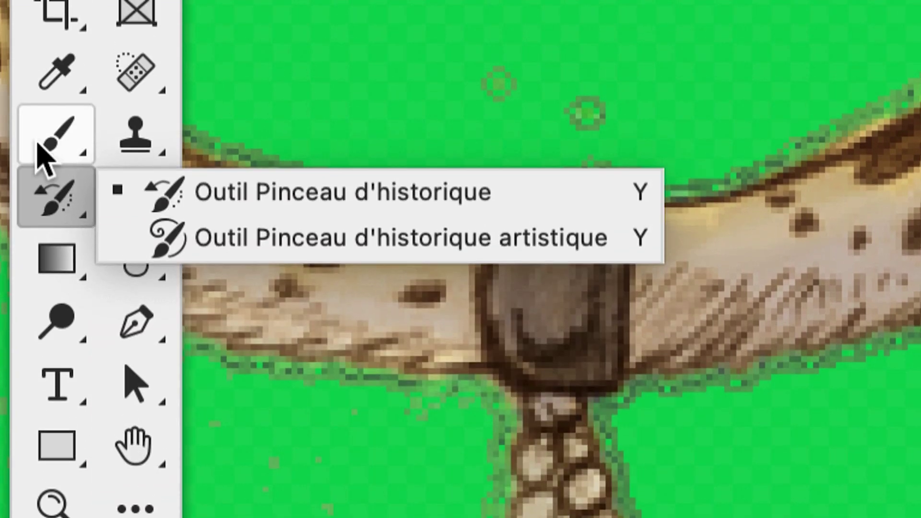
left_click(52, 96)
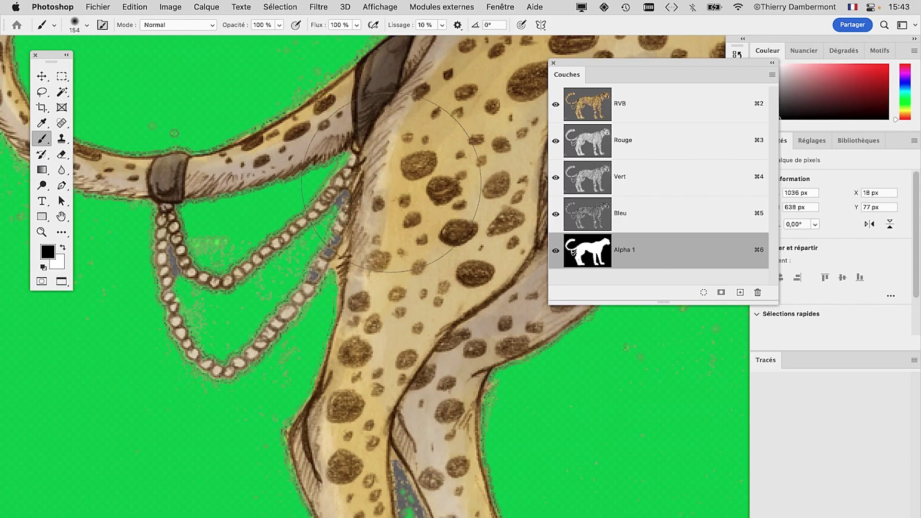
left_click(853, 7)
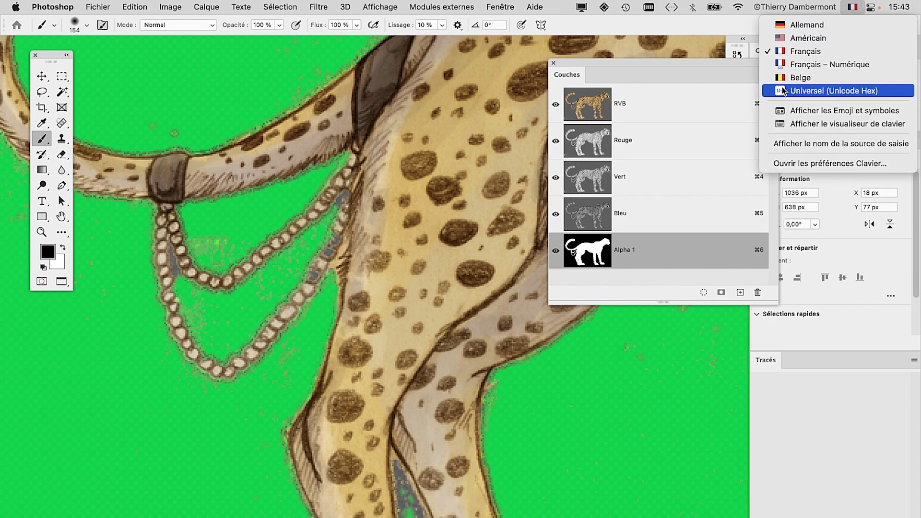
left_click(798, 124)
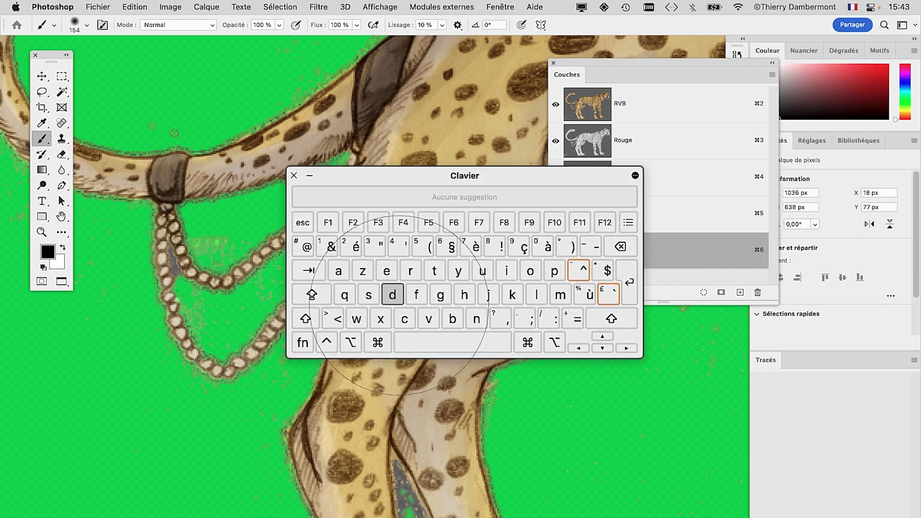
key("alt+super")
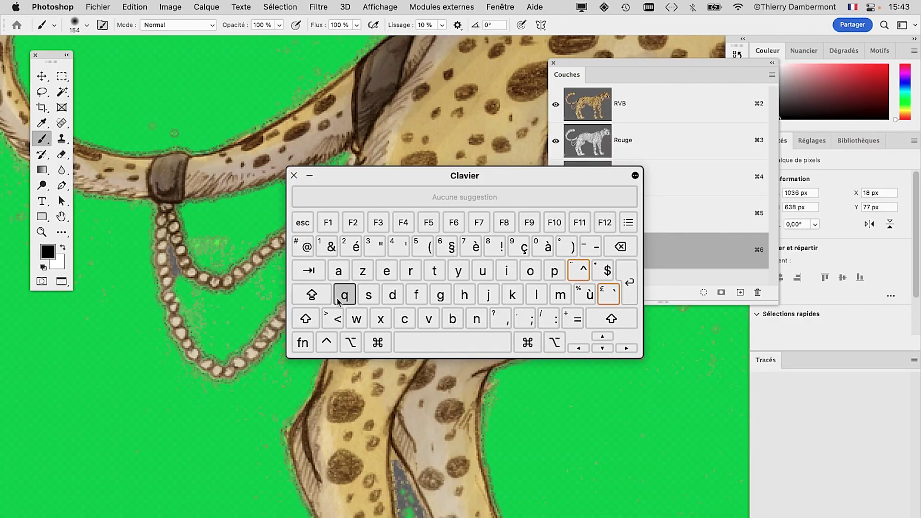
left_click(294, 176)
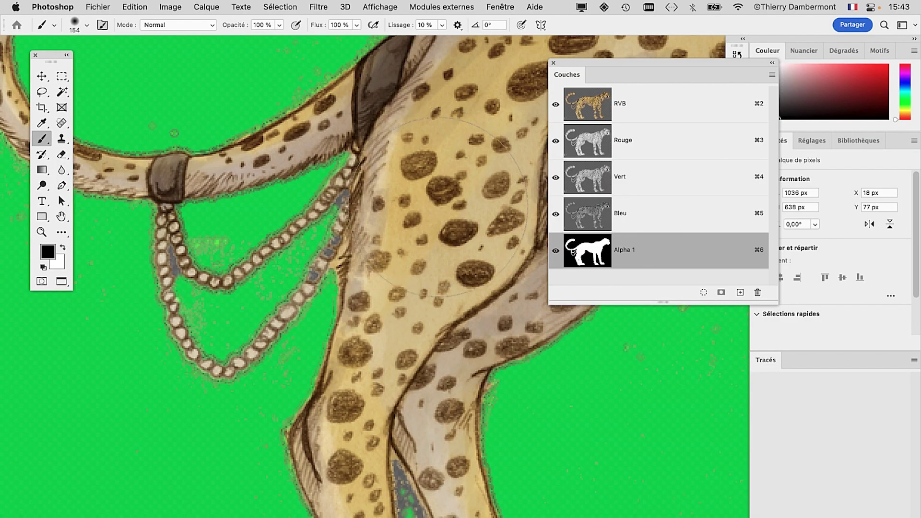
Switch to a precise brush cursor, then pan and zoom out around the tail chain.
key("Caps_Lock")
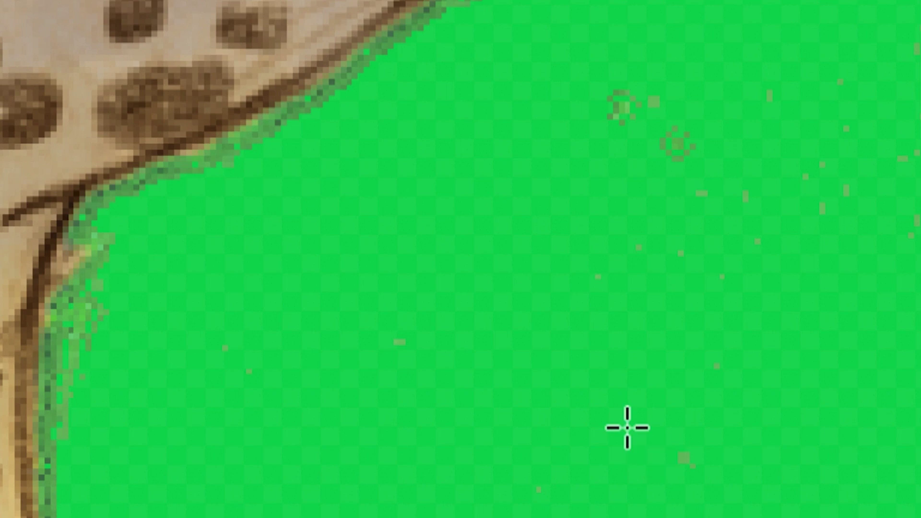
key("Caps_Lock")
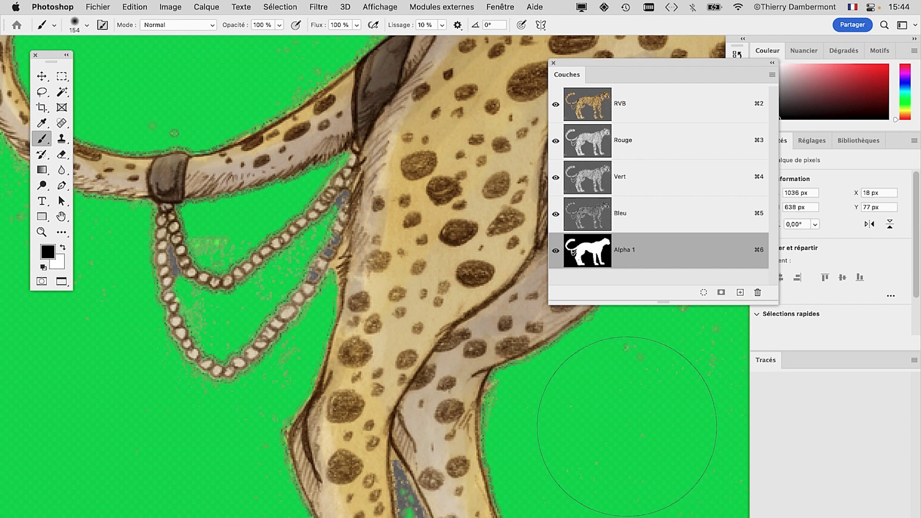
key("super+alt+z")
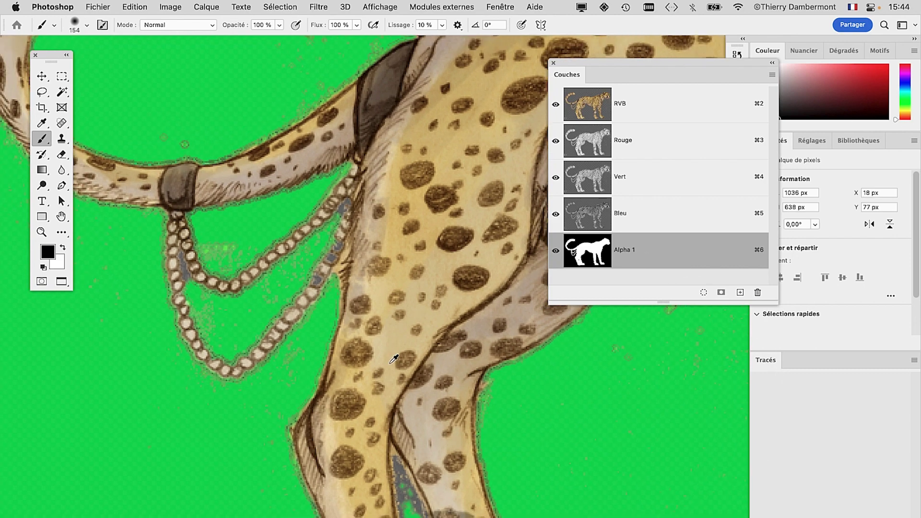
left_click_drag(395, 357, 634, 336)
scroll(267, 288, "down", 1)
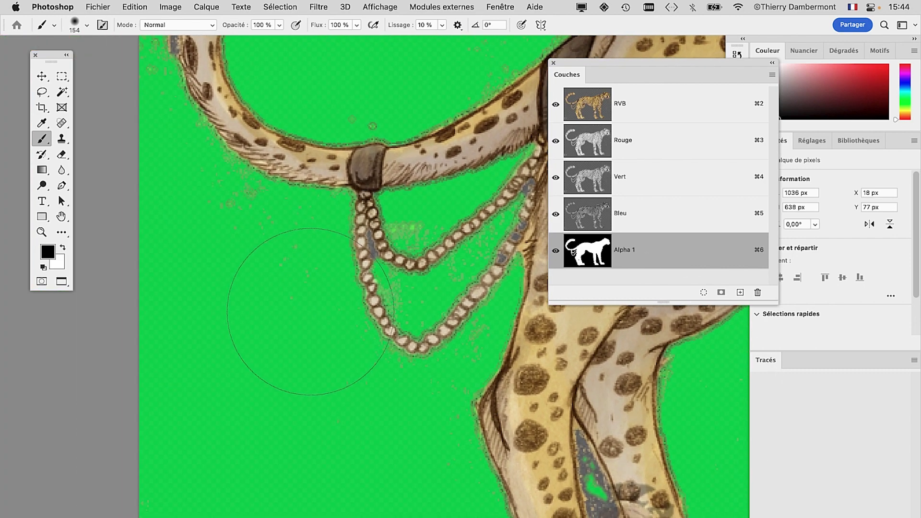
scroll(304, 313, "down", 1)
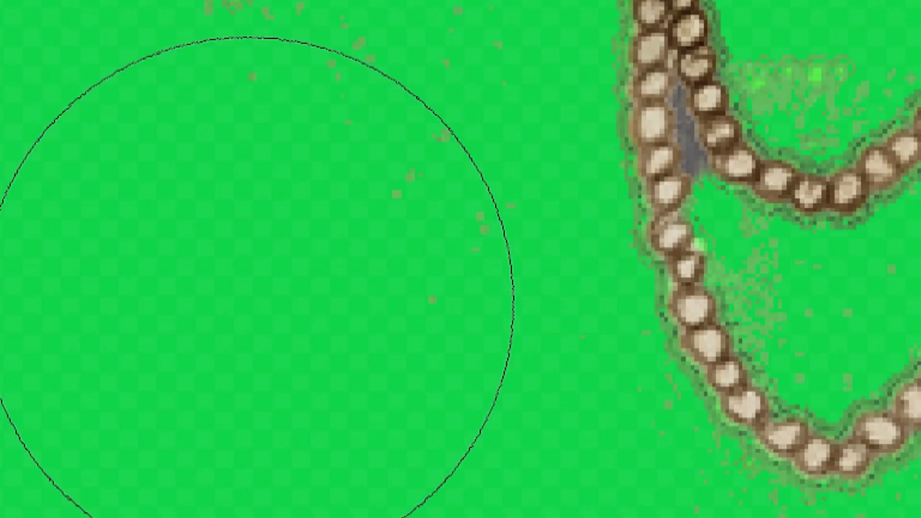